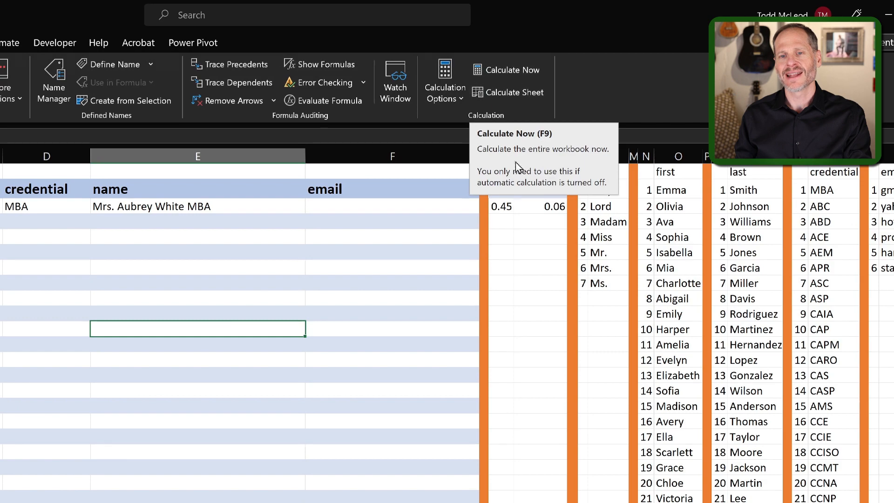
Step: Recalculate the workbook repeatedly to generate new random names in row 3
left_click(38, 270)
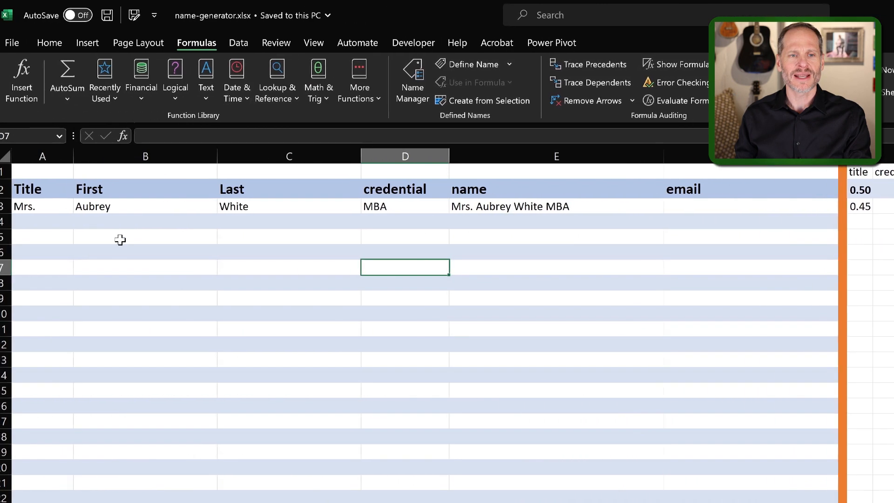
key("F9")
key("F9")
key("F9")
key("F9")
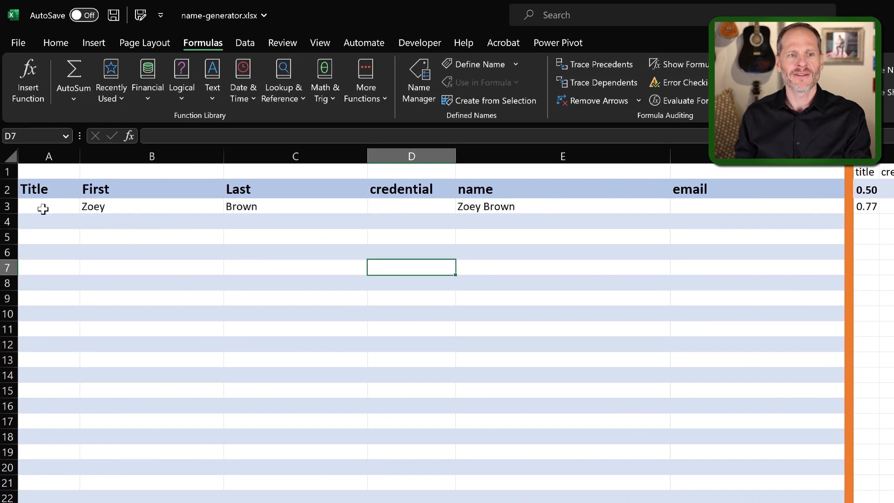
key("F9")
key("F9")
key("F9")
key("F9")
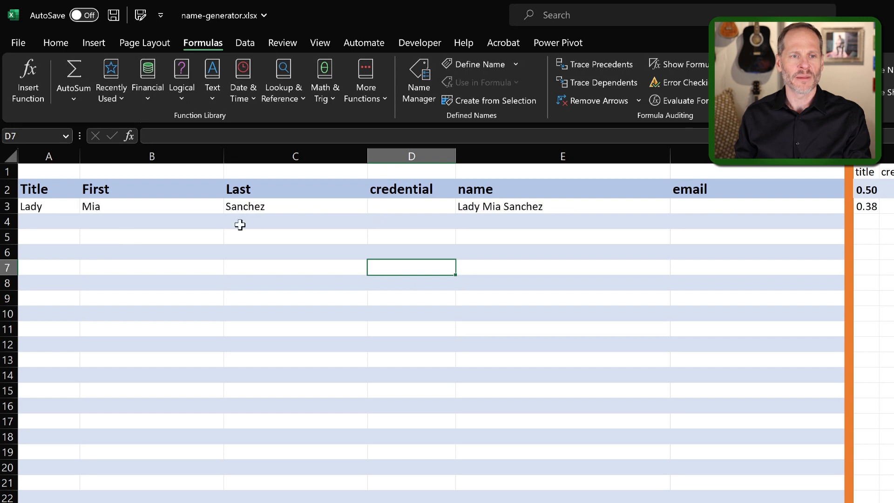
key("F9")
key("F9")
key("F9")
key("F9")
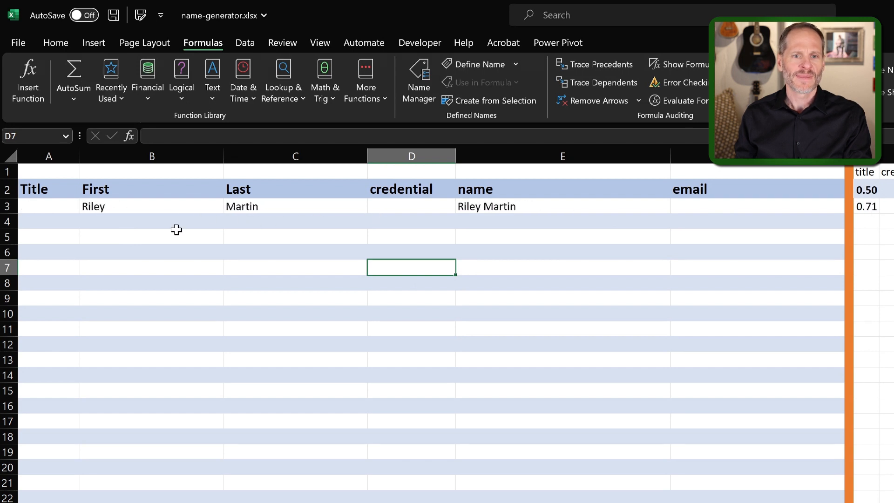
key("F9")
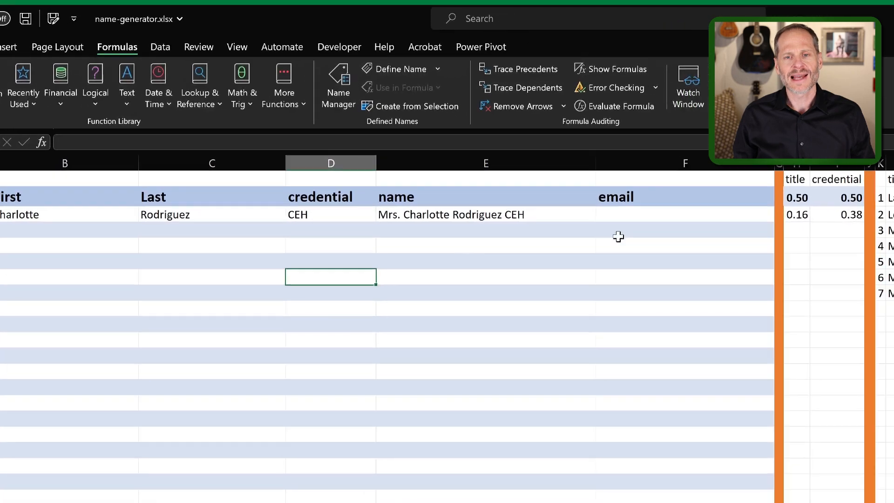
Step: Start a CONCAT formula in email cell F3 that joins last name C3, "_", first name B3 and "@"
left_click(717, 210)
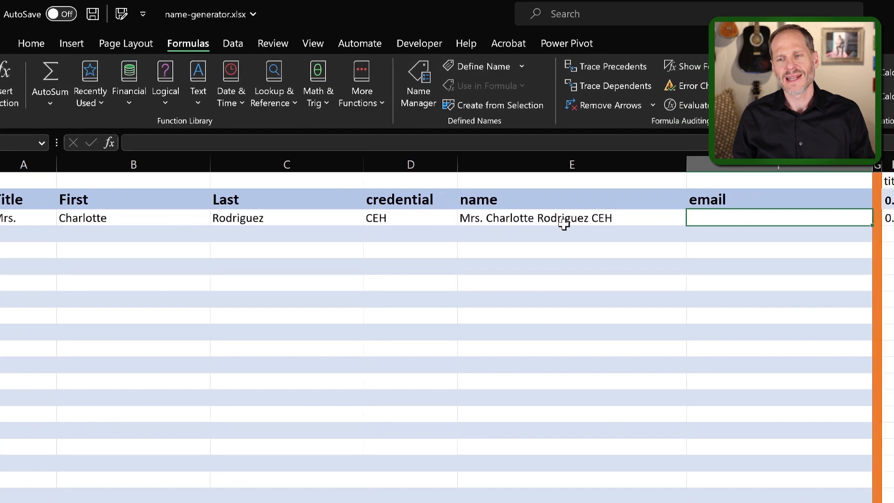
left_click_drag(832, 200, 833, 283)
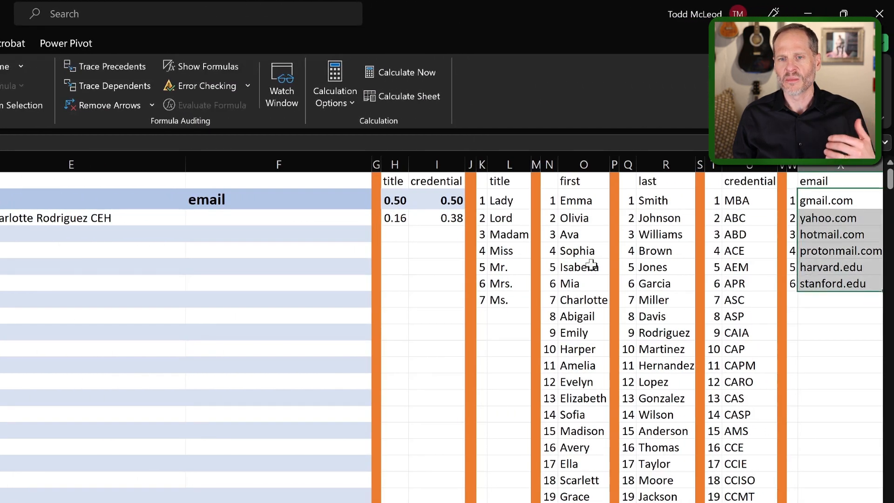
left_click(219, 267)
left_click(233, 217)
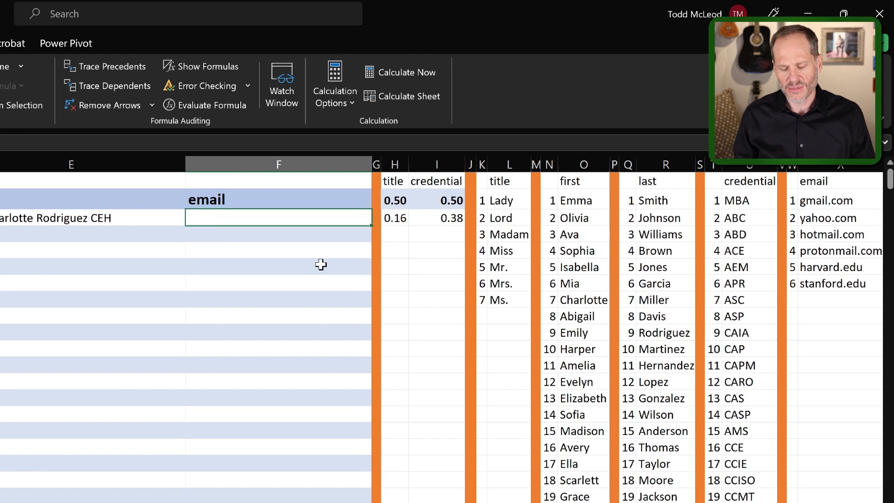
type("=")
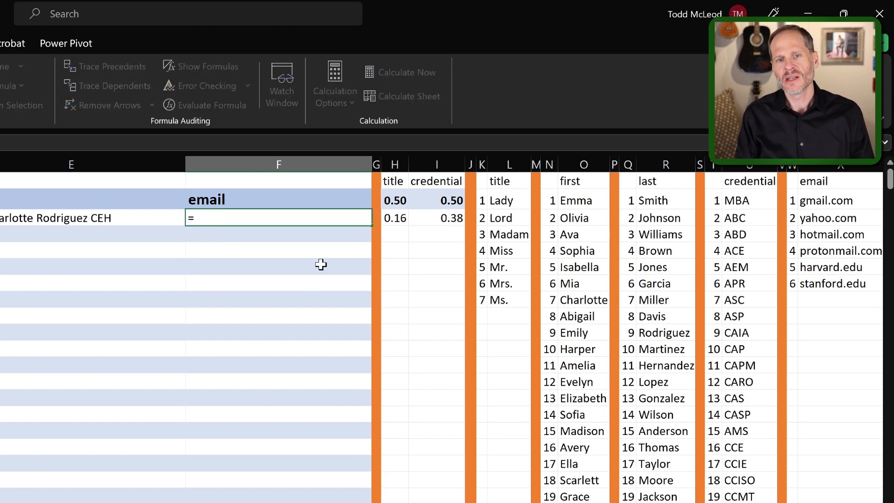
type("conc")
key("Tab")
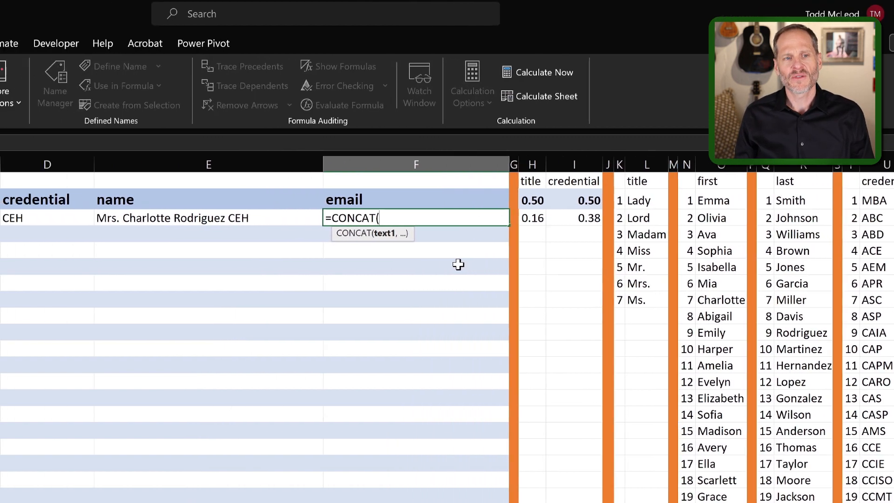
left_click(143, 219)
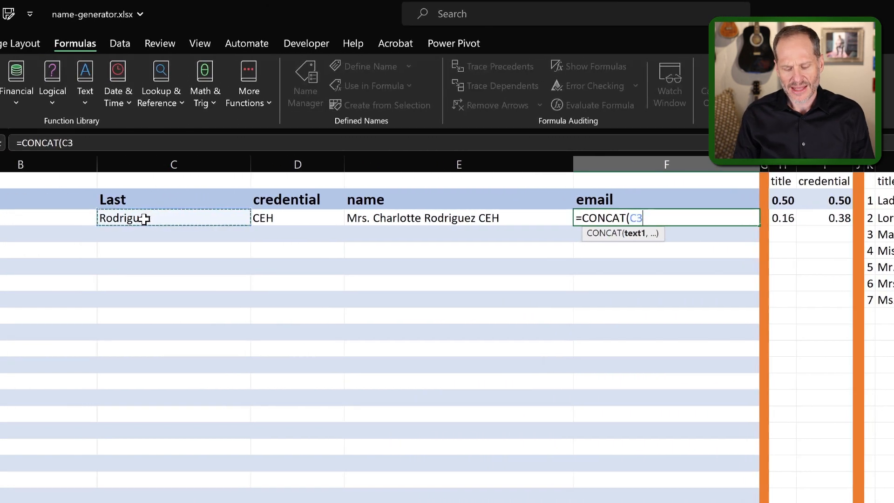
type(",\"_")
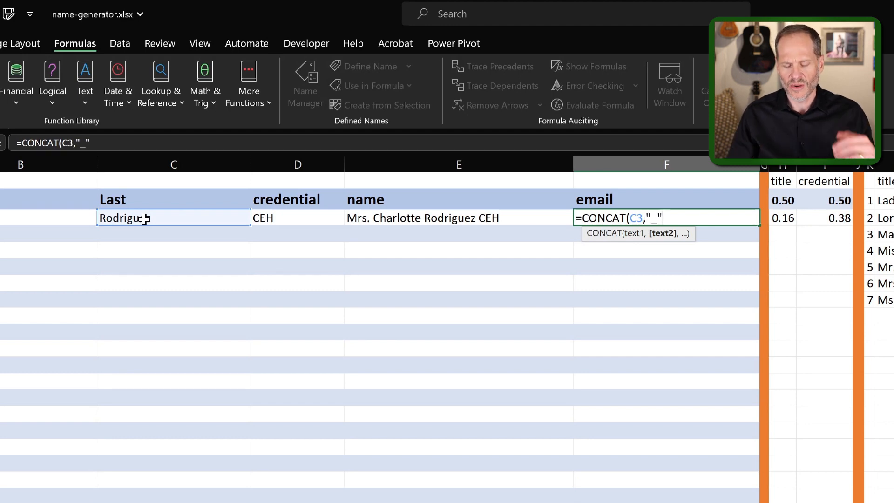
type(",")
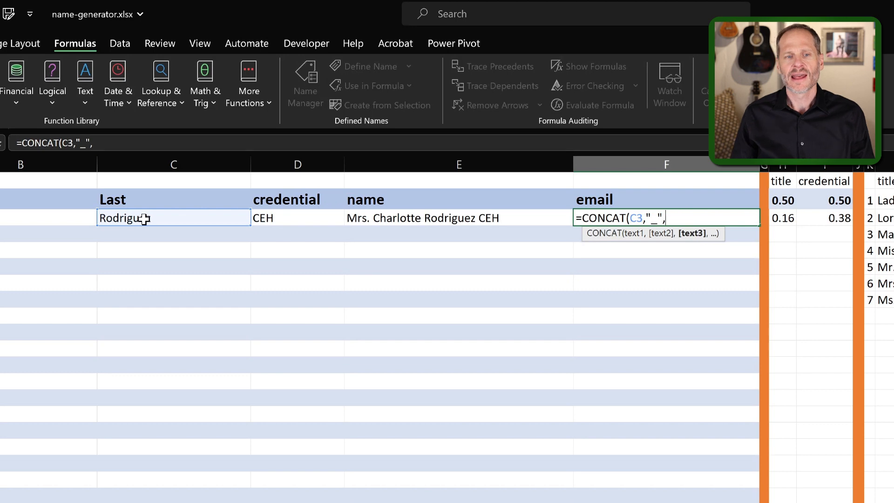
left_click(47, 218)
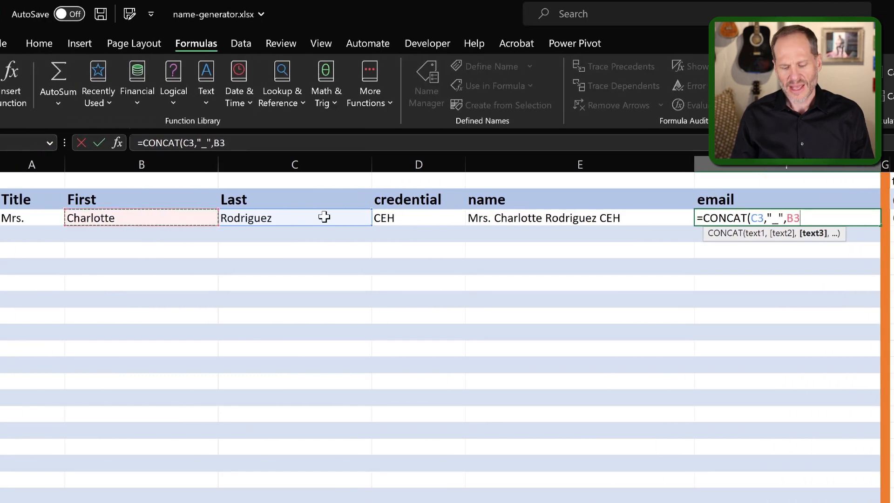
type(",\"@")
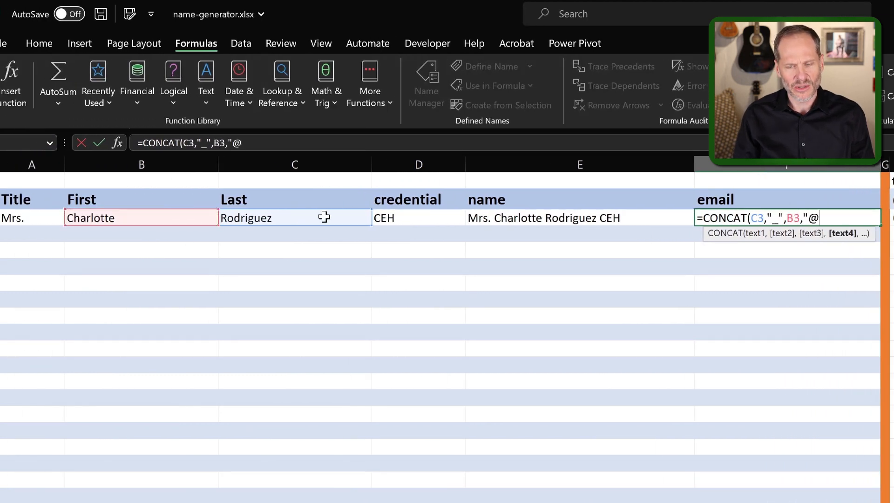
type("\",")
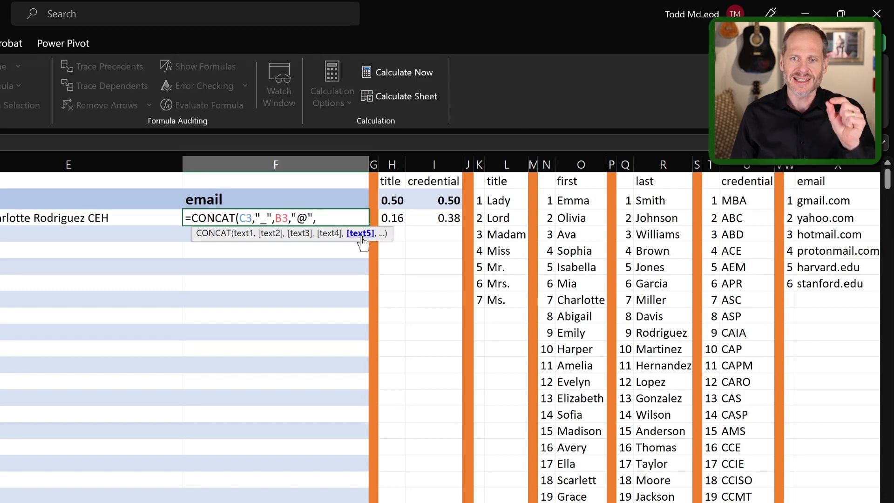
Step: Nest an XLOOKUP as the fifth CONCAT argument in F3, with RANDBETWEEN(1,6) as its lookup value
type("xlo")
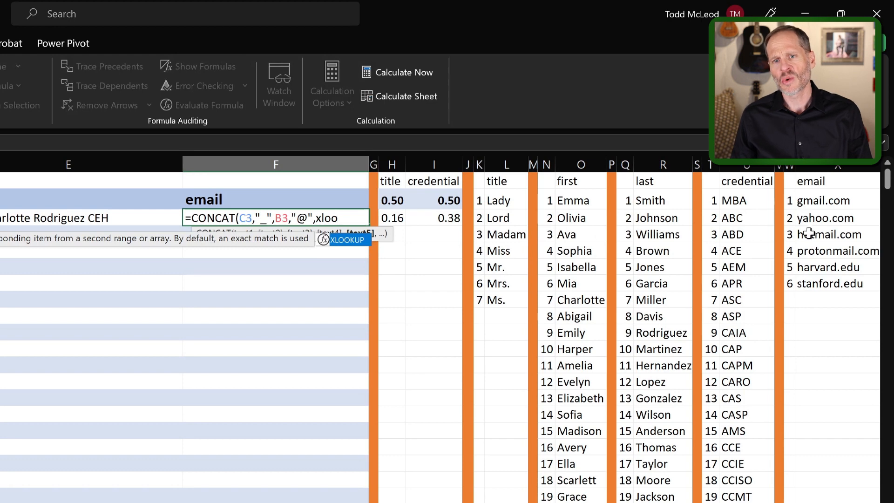
type("o")
key("Tab")
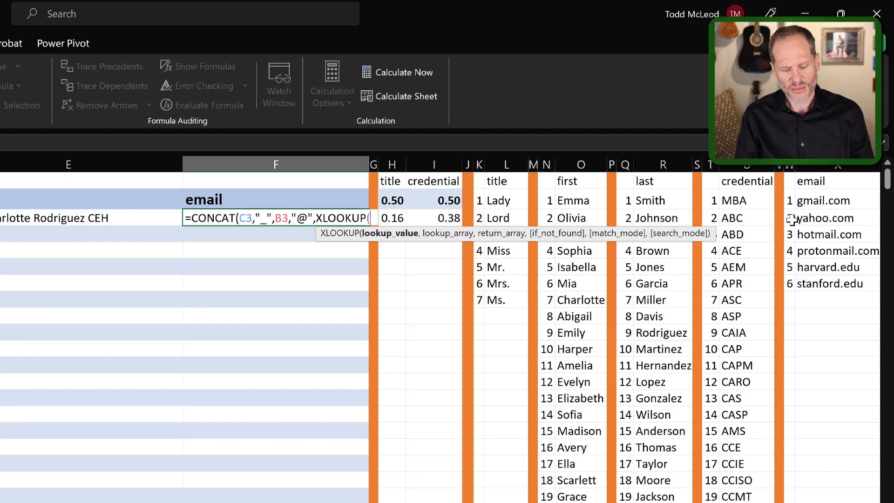
type("randb")
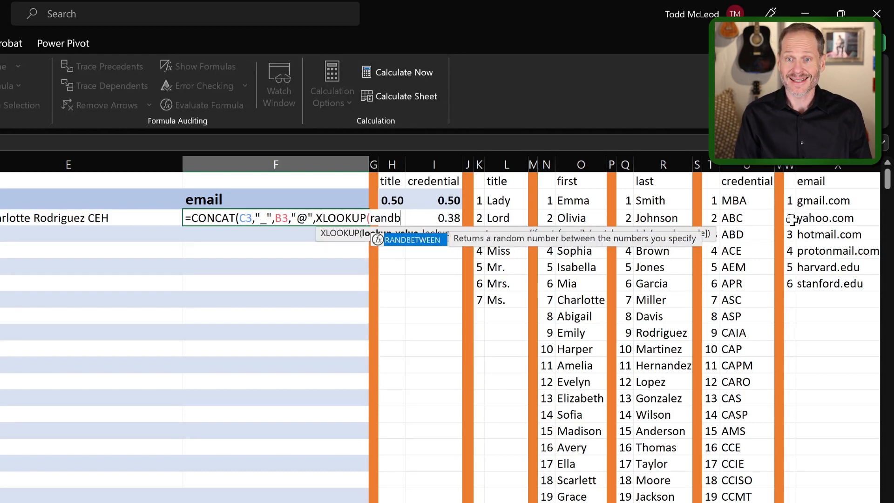
key("Tab")
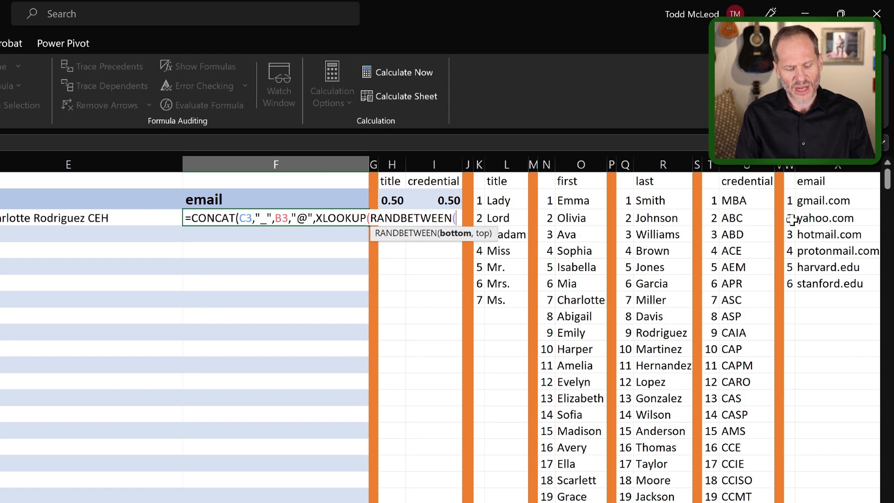
type("1")
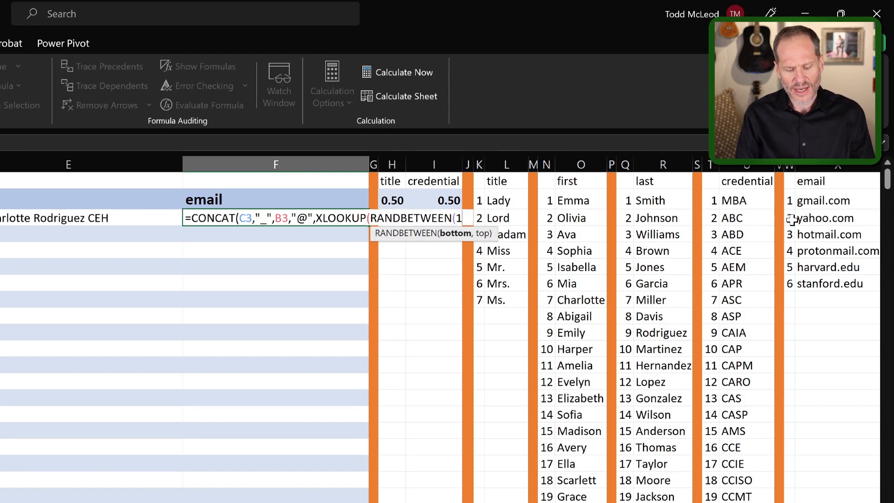
type(",6)")
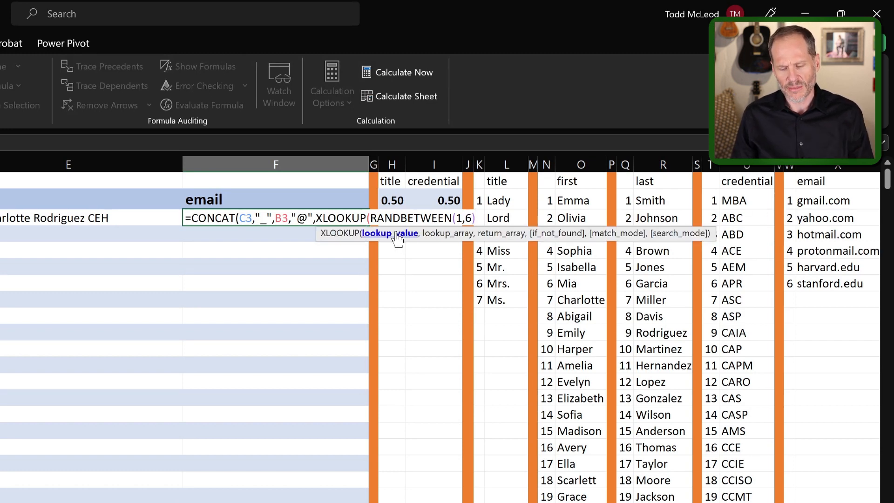
Step: Complete the XLOOKUP with absolute ranges $W$2:$W$7 as lookup array and $X$2:$X$7 as return array
type(",")
left_click_drag(791, 284, 792, 200)
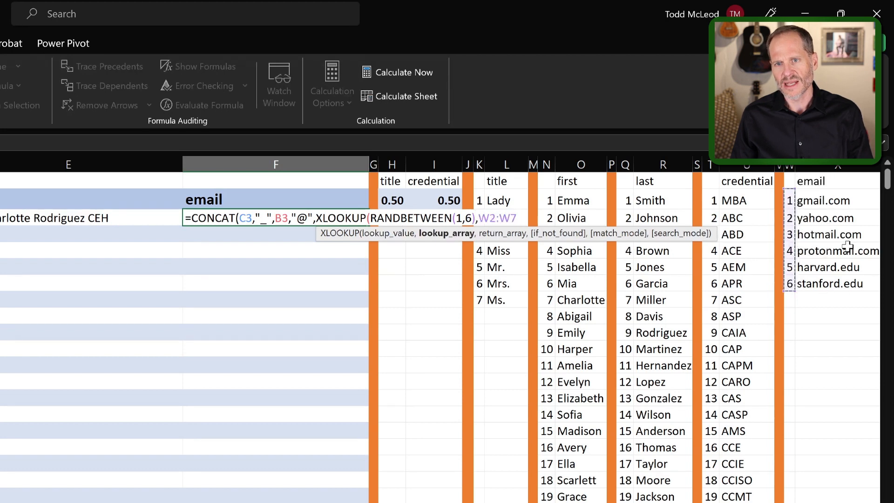
key("F4")
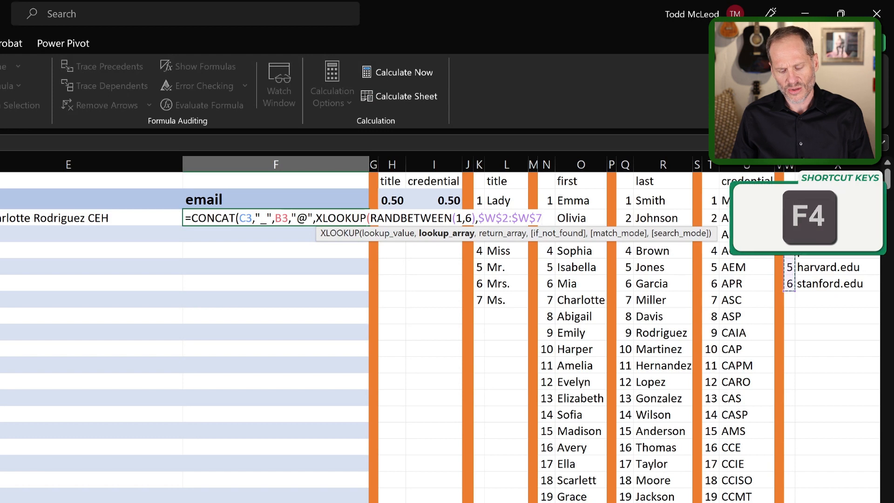
type(",")
left_click_drag(828, 284, 826, 209)
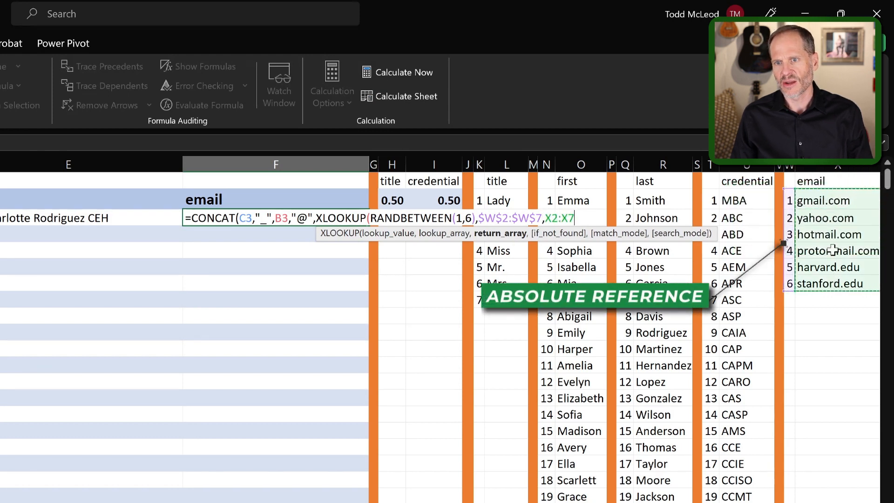
key("F4")
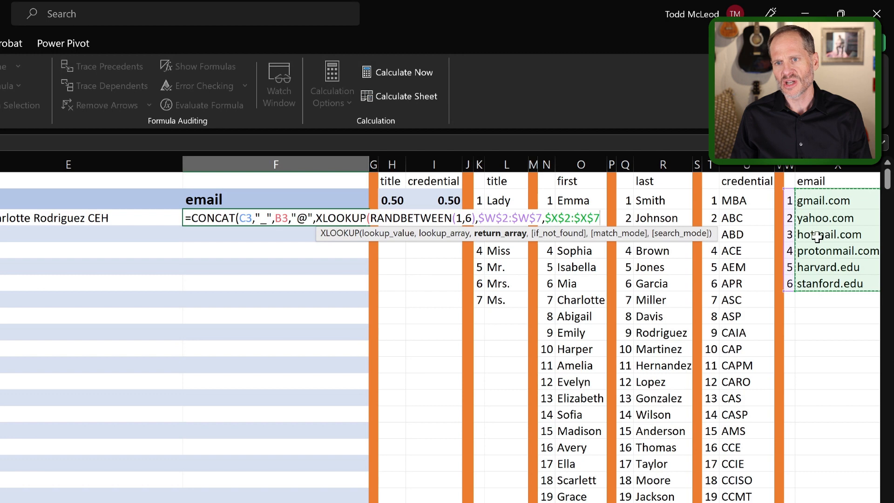
type(")")
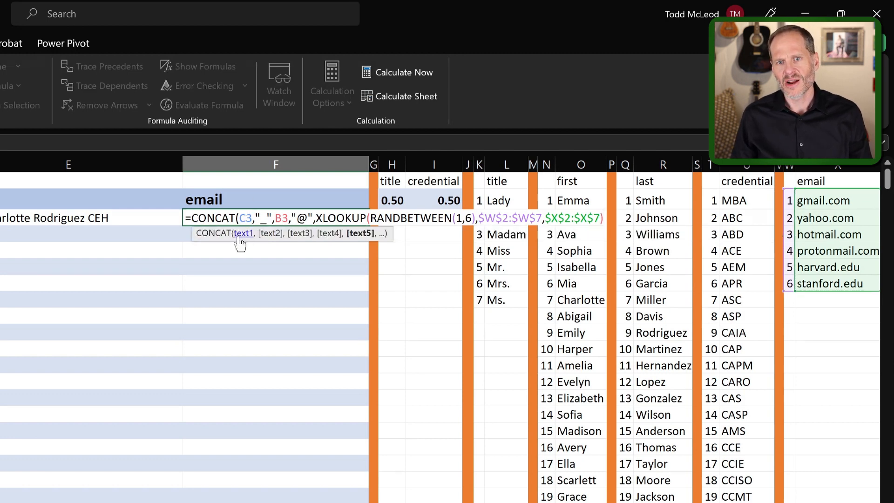
Step: Check each argument of the CONCAT formula in F3, from the last name through the XLOOKUP
left_click(251, 218)
left_click(263, 219)
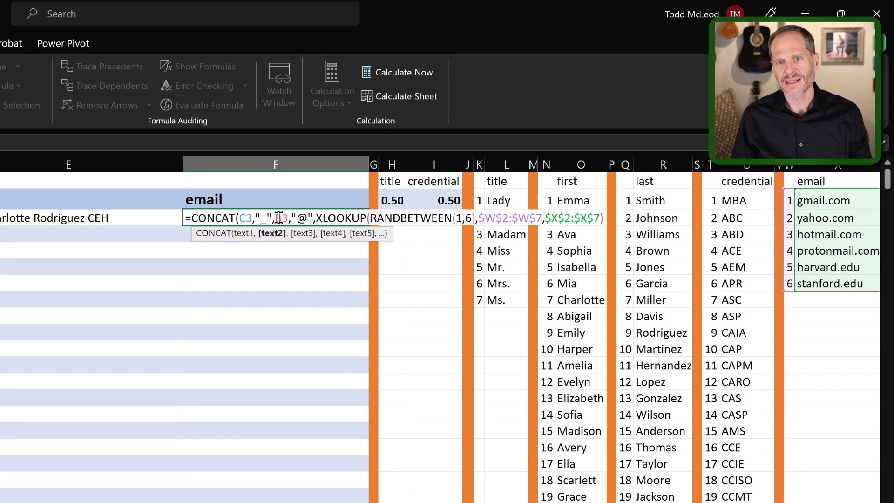
left_click(299, 217)
left_click(330, 218)
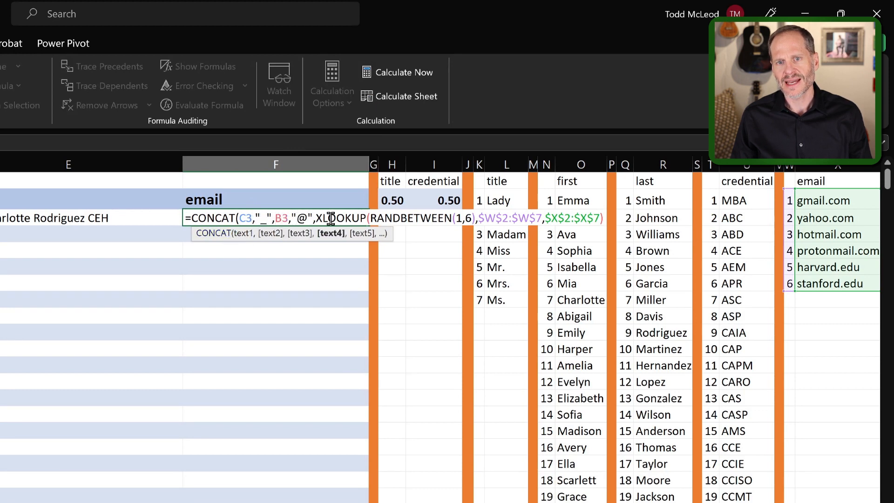
left_click(384, 218)
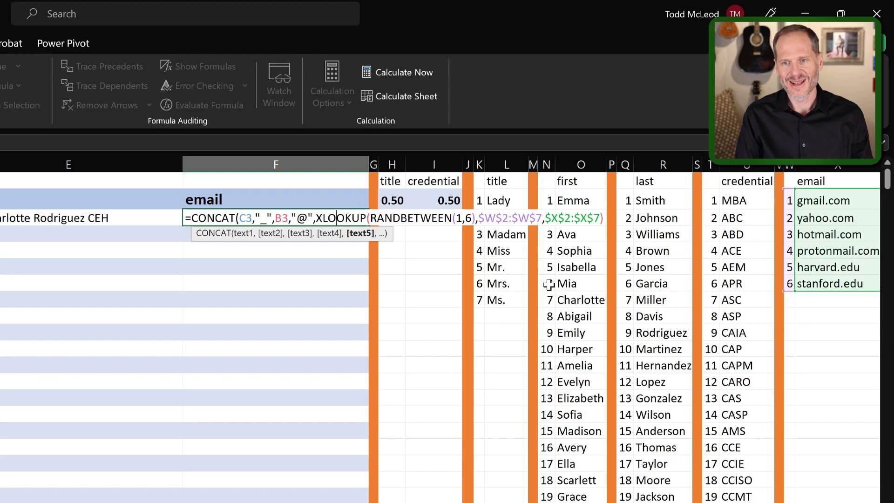
Step: Try to close and enter the CONCAT formula in F3, and remove the parenthesis inserted inside the XLOOKUP name
type(")")
key("Return")
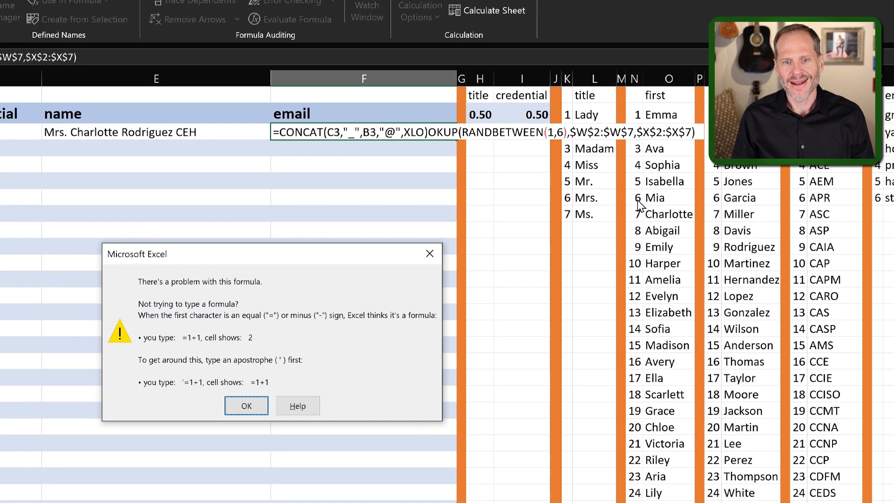
key("Return")
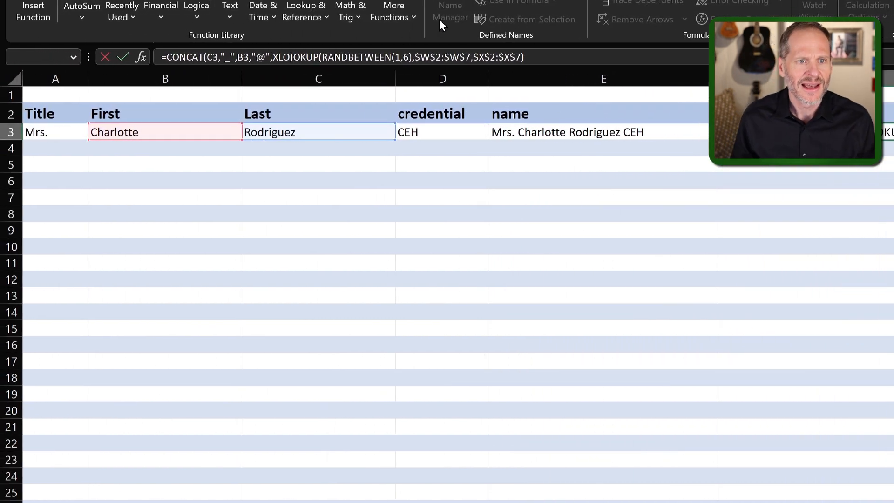
key("BackSpace")
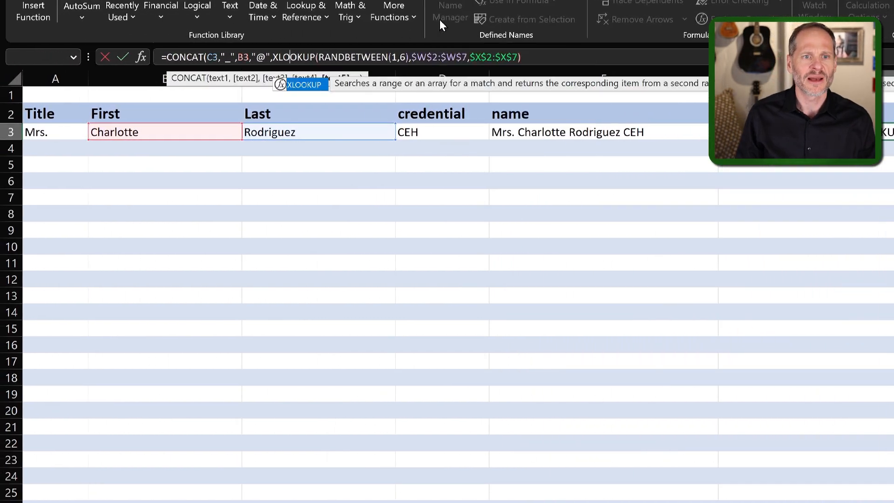
Step: Close the CONCAT formula in F3 with a final parenthesis after the XLOOKUP and enter it
key("Right")
key("Right")
key("Right")
key("Right")
key("Right")
key("Right")
key("Right")
key("Right")
key("Right")
key("Right")
key("Right")
key("Right")
key("Right")
key("Right")
key("Right")
key("Right")
key("Right")
key("Right")
key("Right")
key("Right")
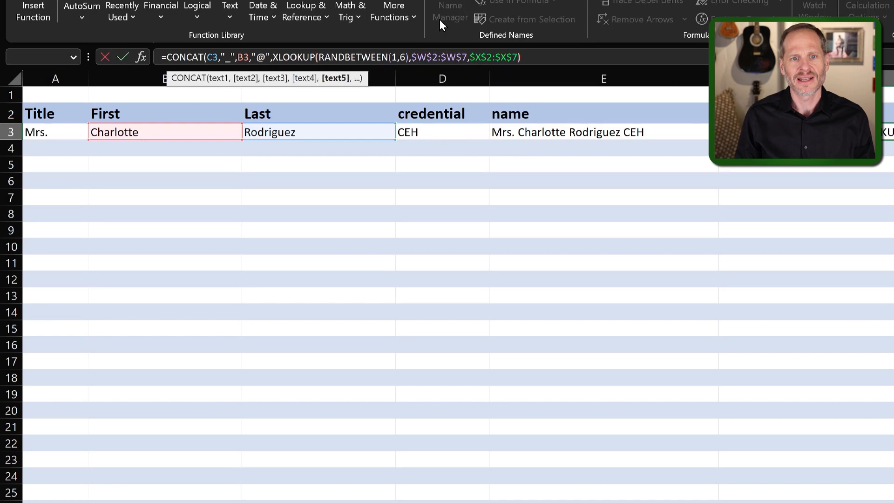
type(")")
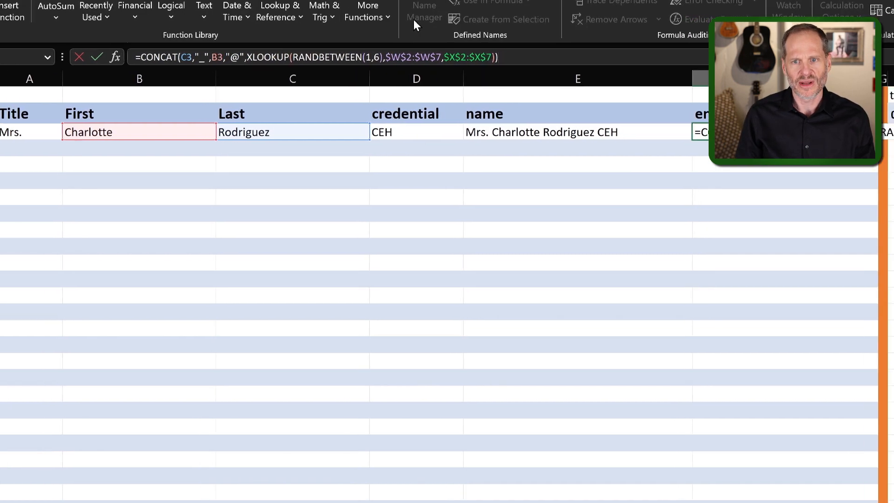
key("Return")
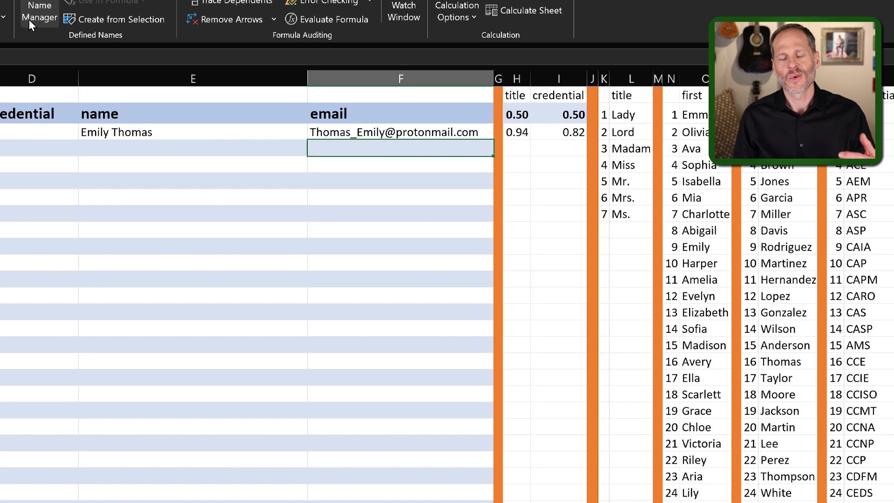
Step: Wrap the entire CONCAT formula in F3 in a LOWER function so the email address is all lowercase
left_click(376, 132)
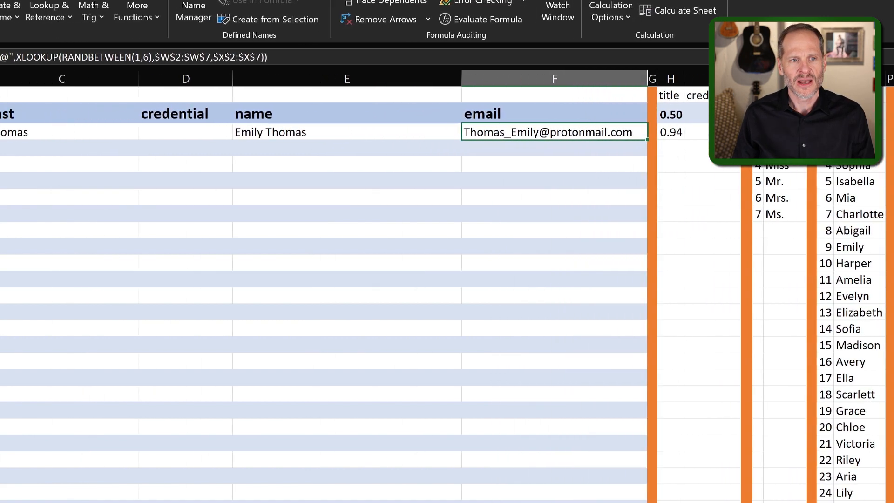
left_click(28, 57)
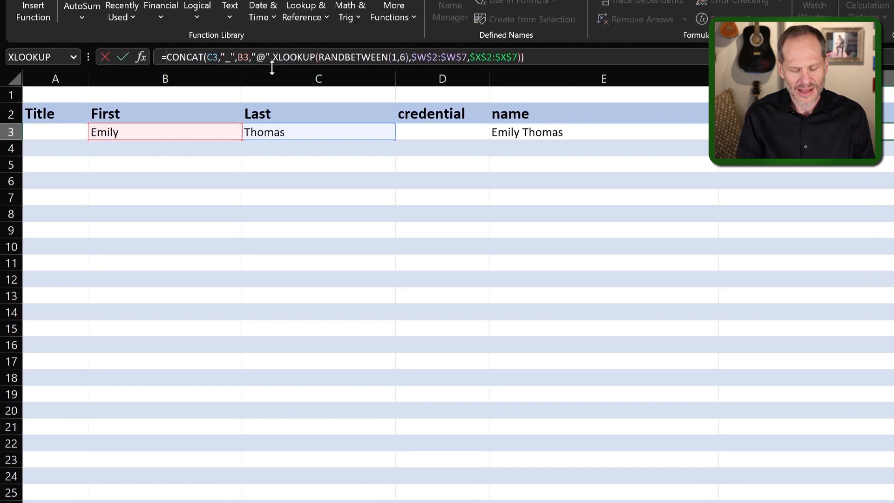
type("LOWER")
type("(")
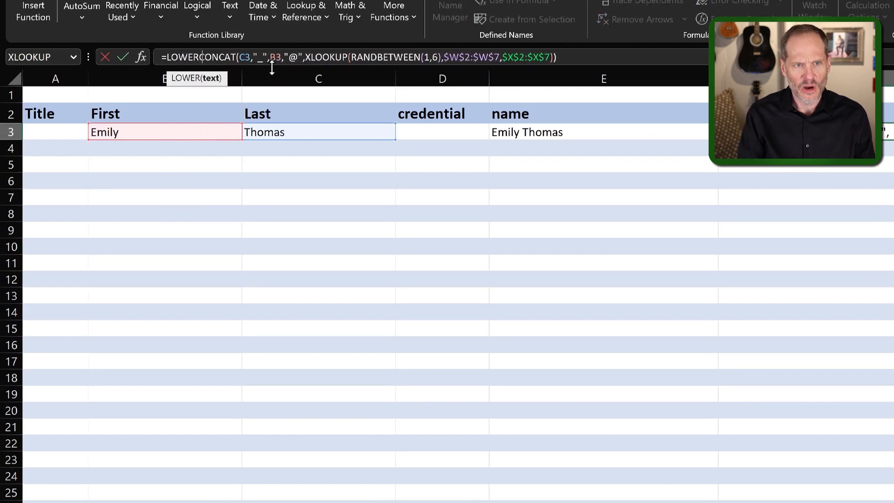
left_click(561, 57)
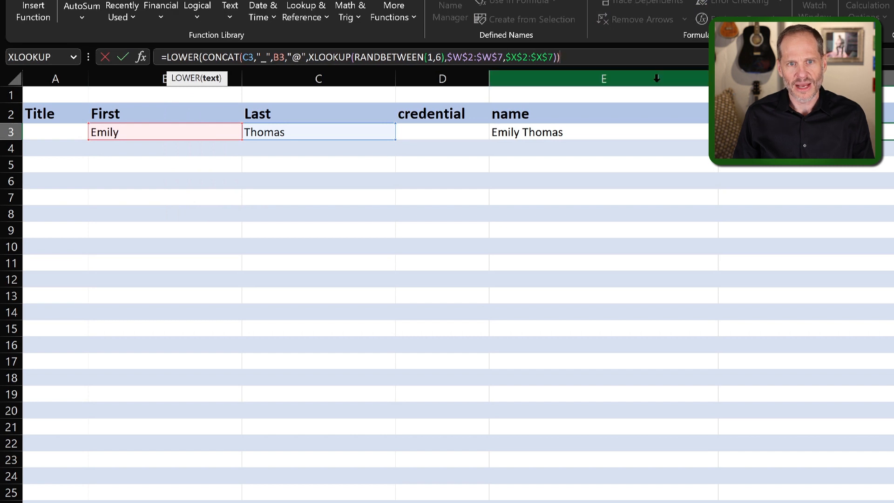
type(")")
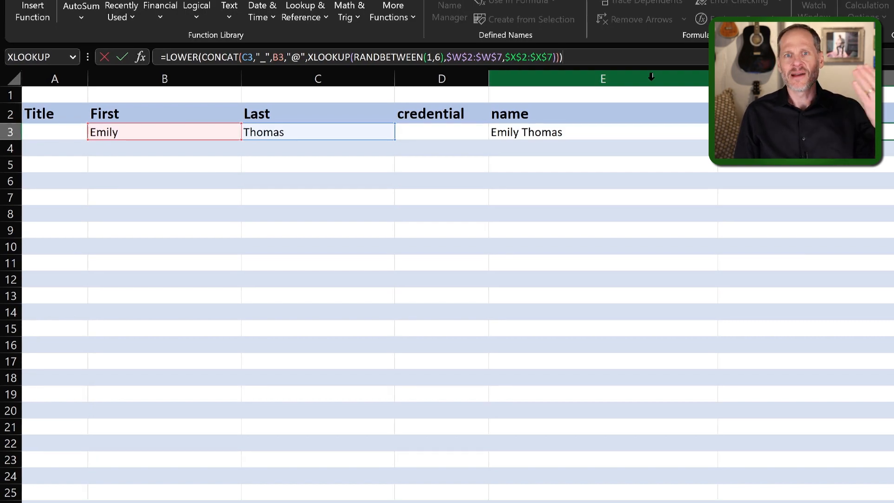
key("Return")
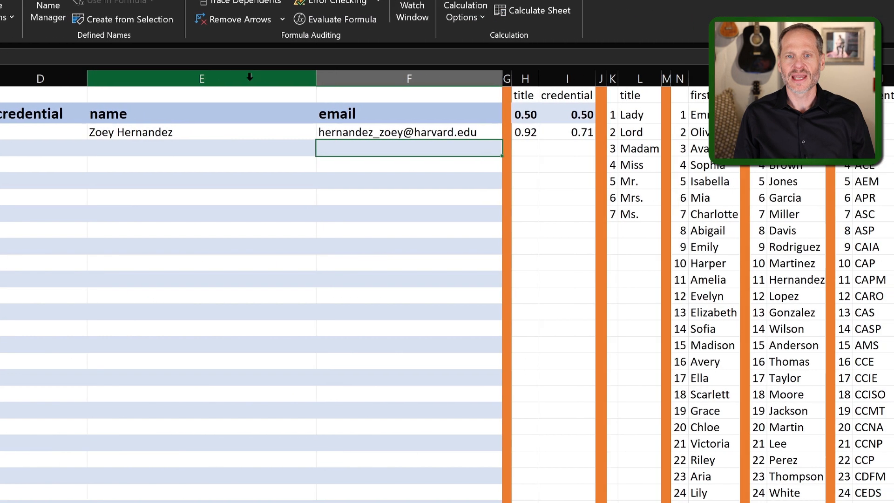
Step: Recalculate the workbook repeatedly to check the random name and lowercase email address generated in row 3
key("Up")
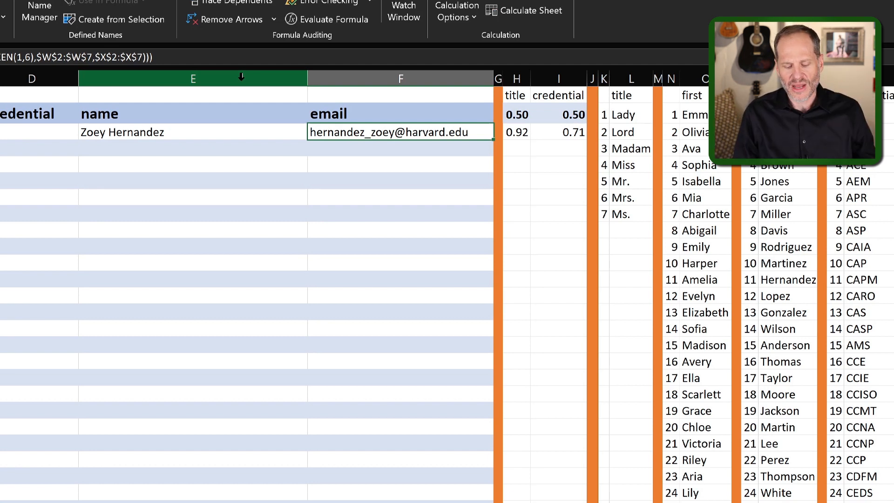
key("Return")
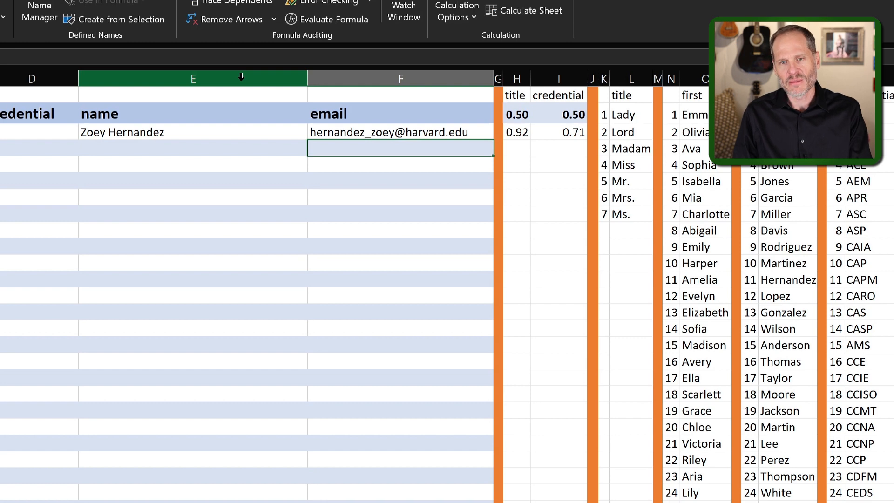
key("F9")
key("F9")
key("F9")
key("F9")
key("F9")
key("F9")
key("F9")
key("F9")
key("F9")
key("F9")
key("F9")
key("F9")
key("F9")
key("F9")
key("F9")
key("F9")
key("F9")
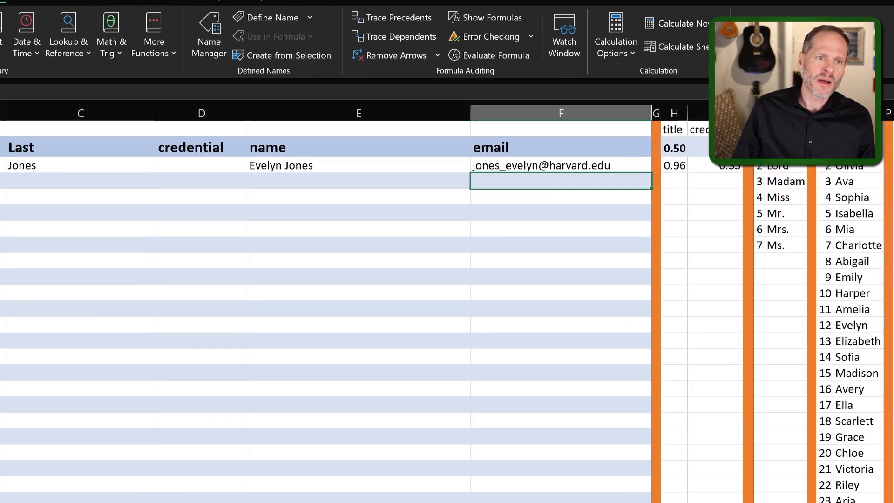
Step: Copy the generator formulas in row 3, from the title column through the random-number columns, down into rows 4 to 31
left_click_drag(9, 193, 827, 208)
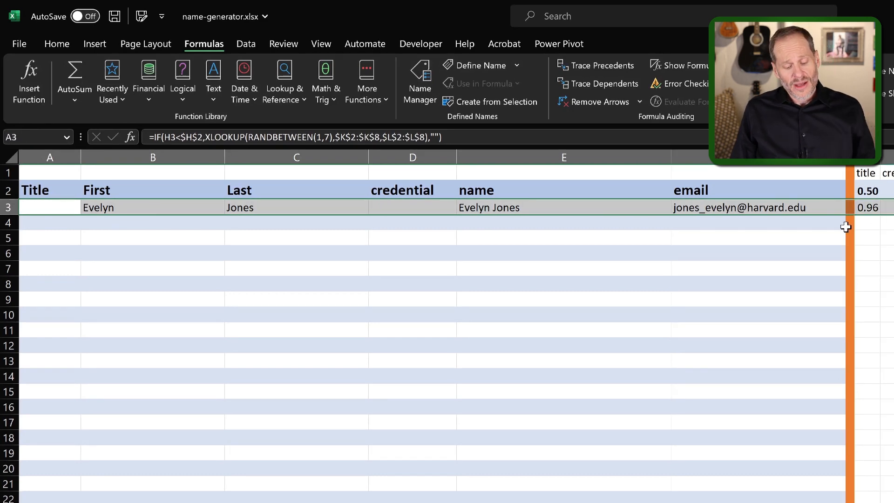
key("ctrl+c")
left_click_drag(49, 226, 887, 463)
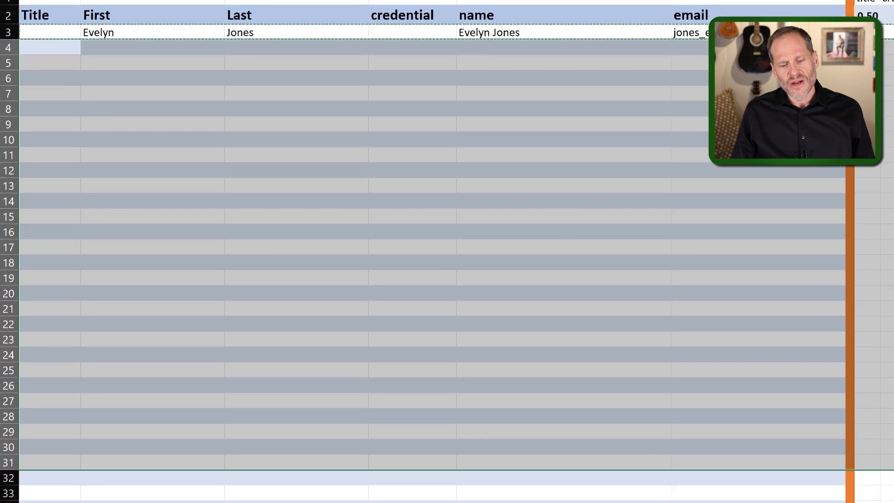
left_click(634, 308)
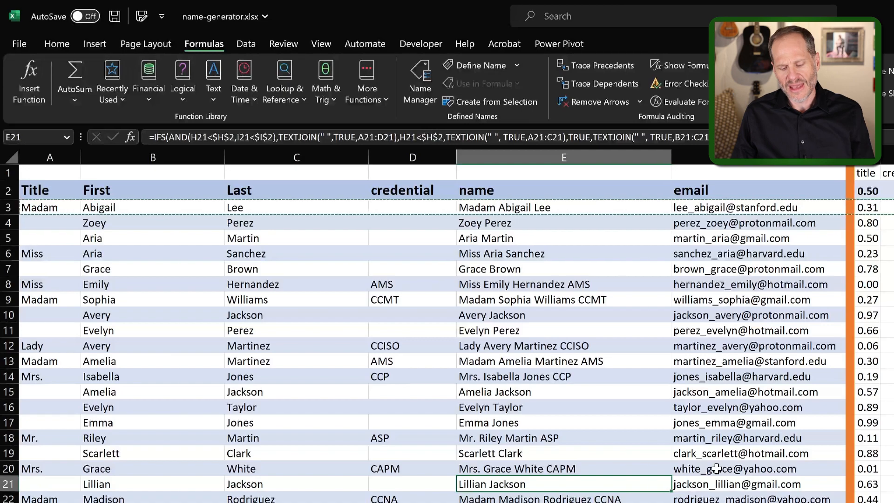
Step: Recalculate the workbook repeatedly to check that all filled rows generate new random names and matching email addresses
key("F9")
key("F9")
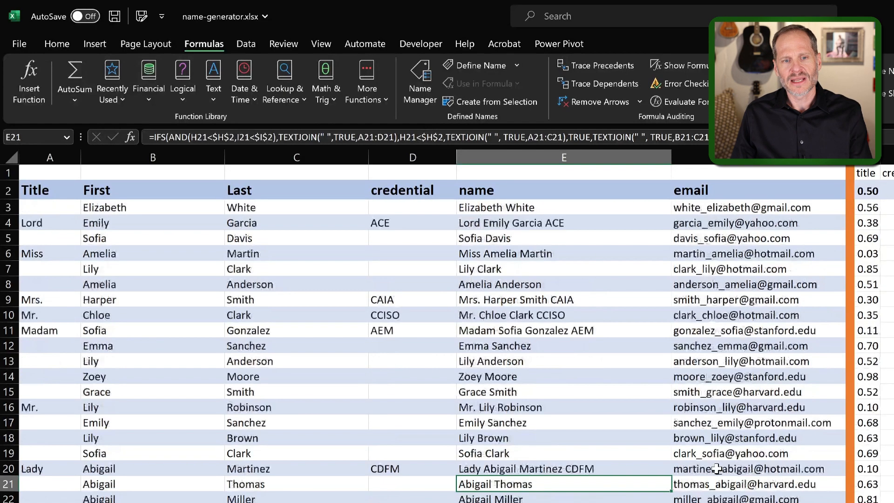
key("F9")
key("F9")
key("F9")
key("F9")
key("F9")
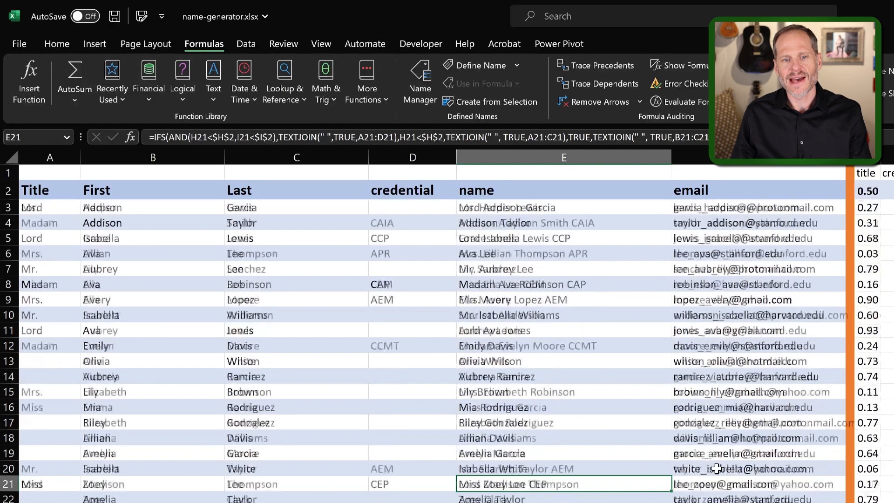
key("F9")
key("F9")
key("F9")
key("F9")
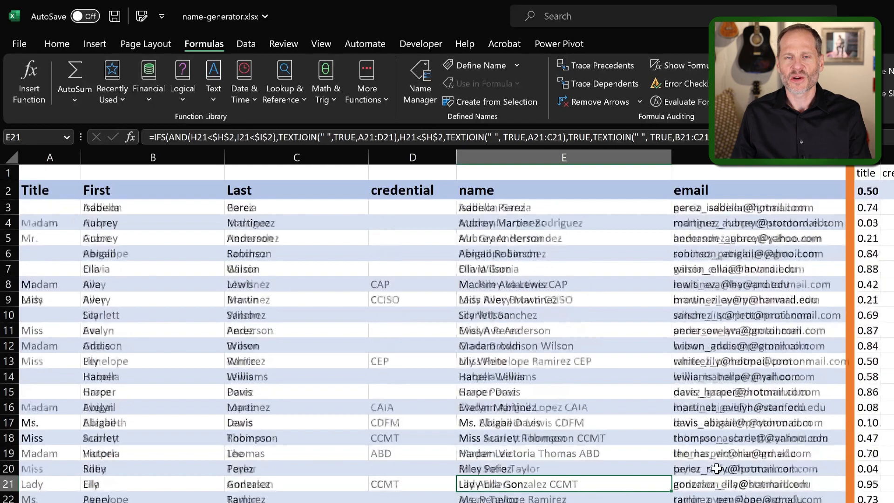
key("F9")
key("F9")
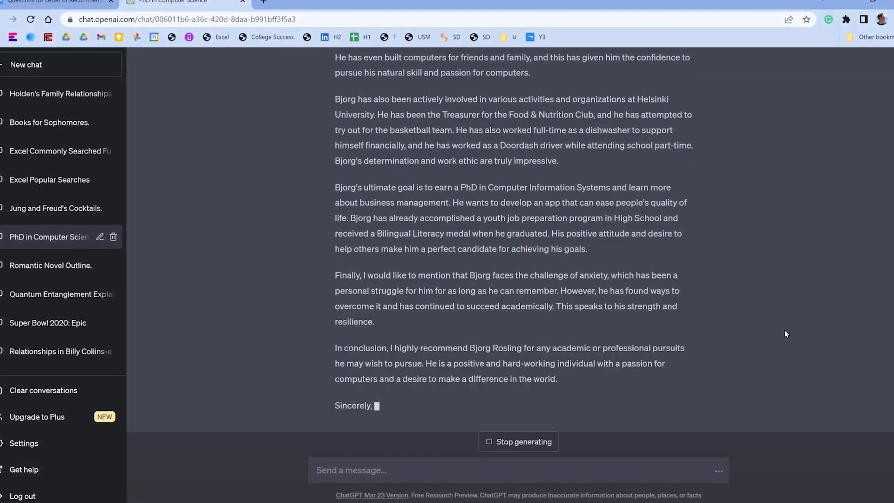
scroll(799, 339, "up", 7)
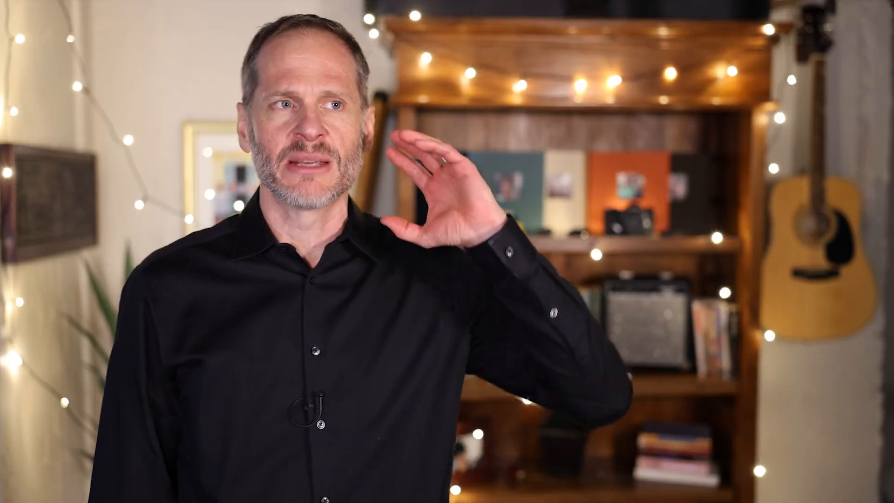